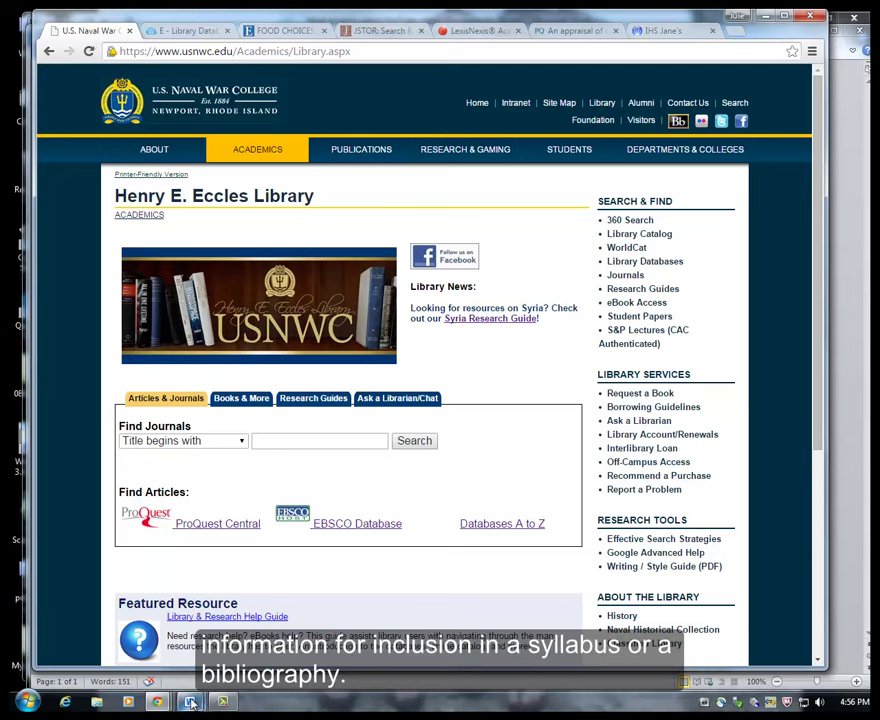
Step: Show the Food Security working notes in Word and return to the Naval War College library page in Chrome
{"action": "mouse_move", "coordinate": [190, 703]}
{"action": "left_click", "coordinate": [172, 645]}
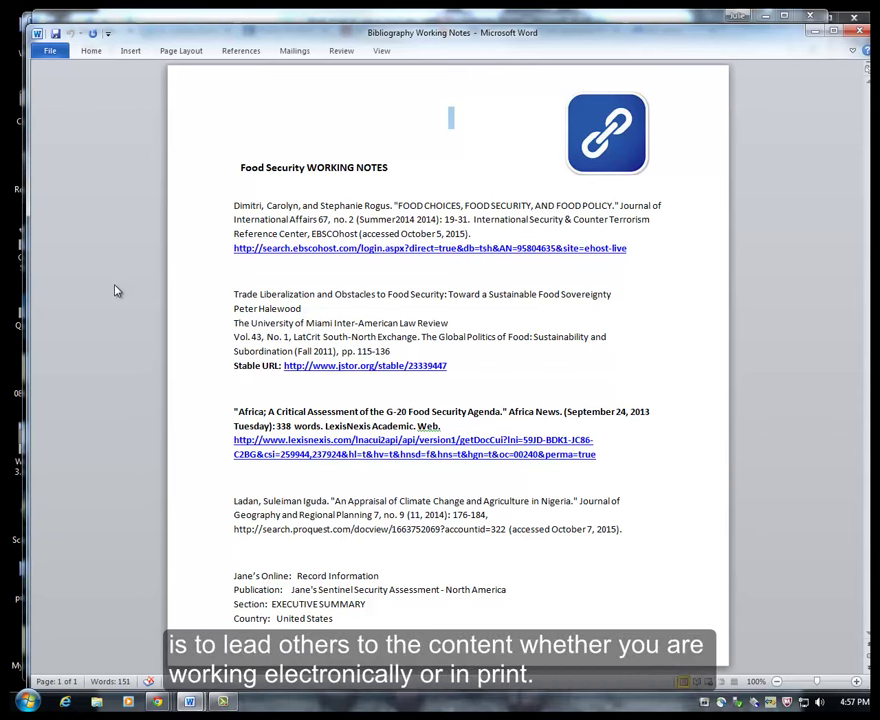
{"action": "mouse_move", "coordinate": [160, 702]}
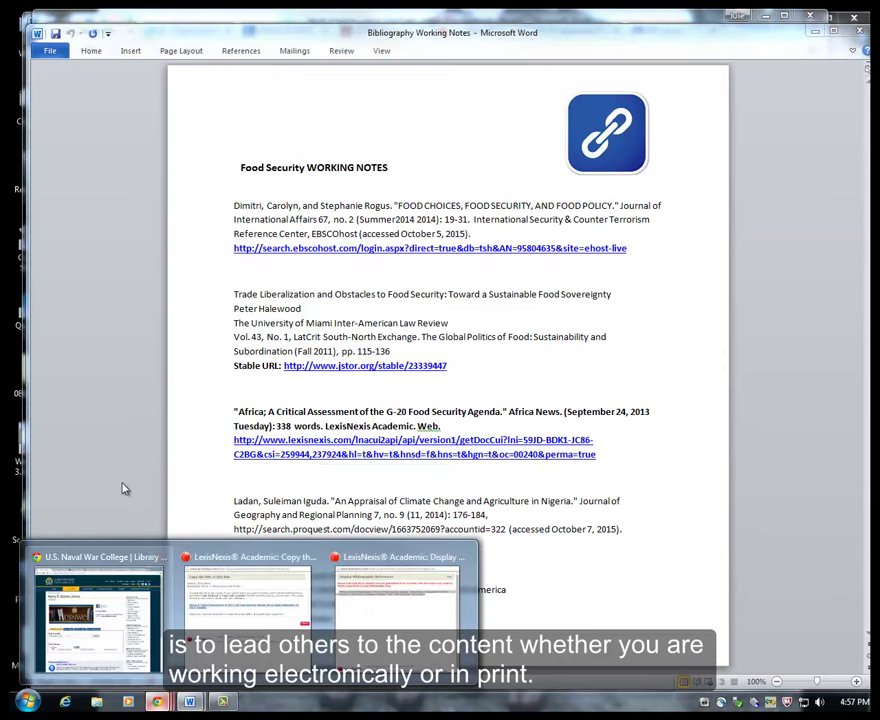
{"action": "left_click", "coordinate": [130, 605]}
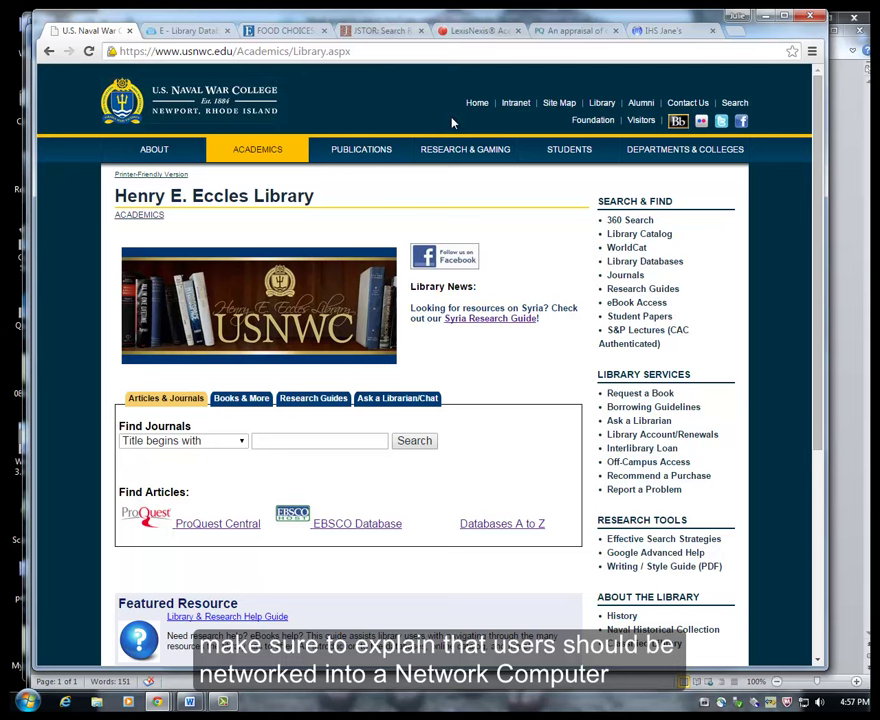
{"action": "mouse_move", "coordinate": [637, 144]}
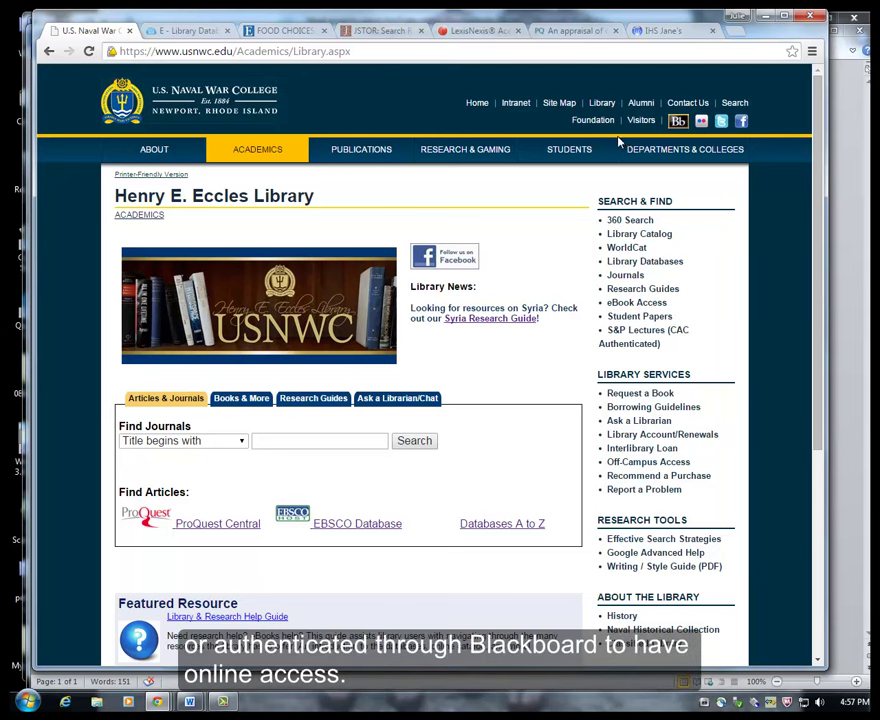
{"action": "mouse_move", "coordinate": [688, 143]}
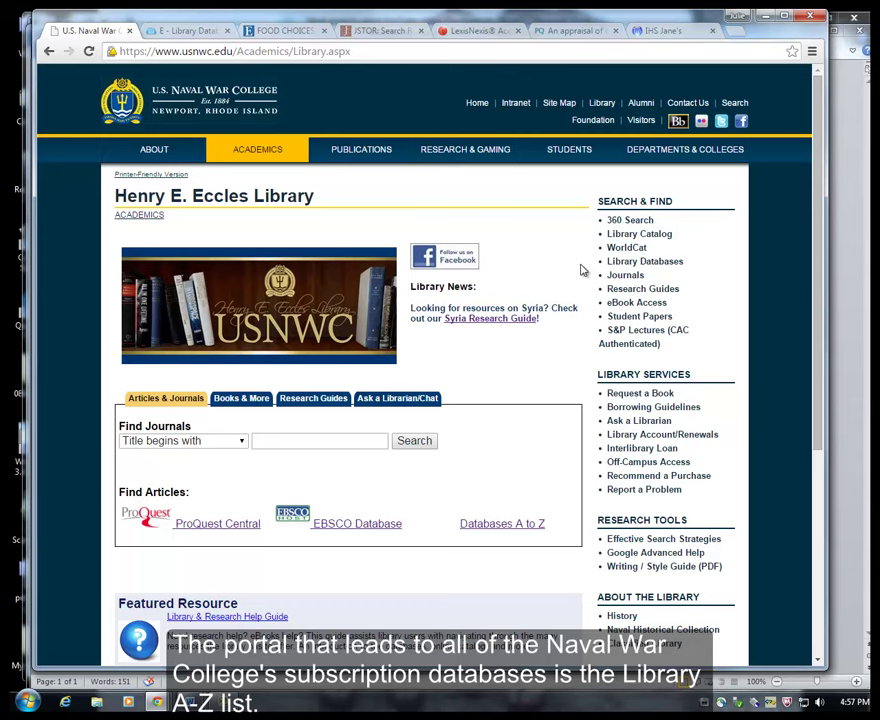
Step: Browse the Library Databases A-Z list for the letter E to the EBSCO security and military collections
{"action": "left_click", "coordinate": [163, 35]}
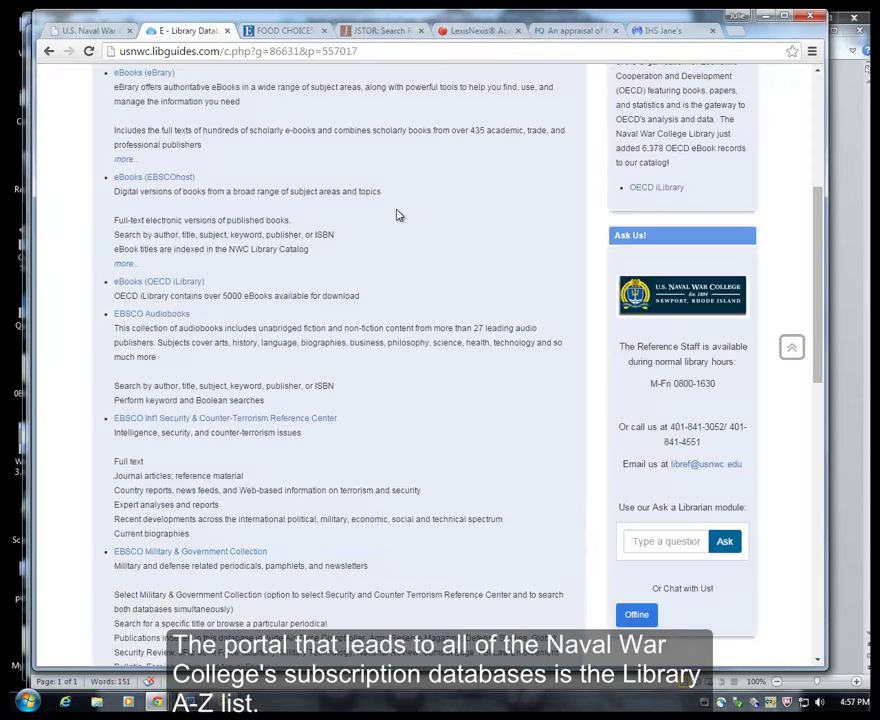
{"action": "scroll", "coordinate": [397, 212], "scroll_direction": "up", "scroll_amount": 3}
{"action": "scroll", "coordinate": [390, 215], "scroll_direction": "up", "scroll_amount": 1}
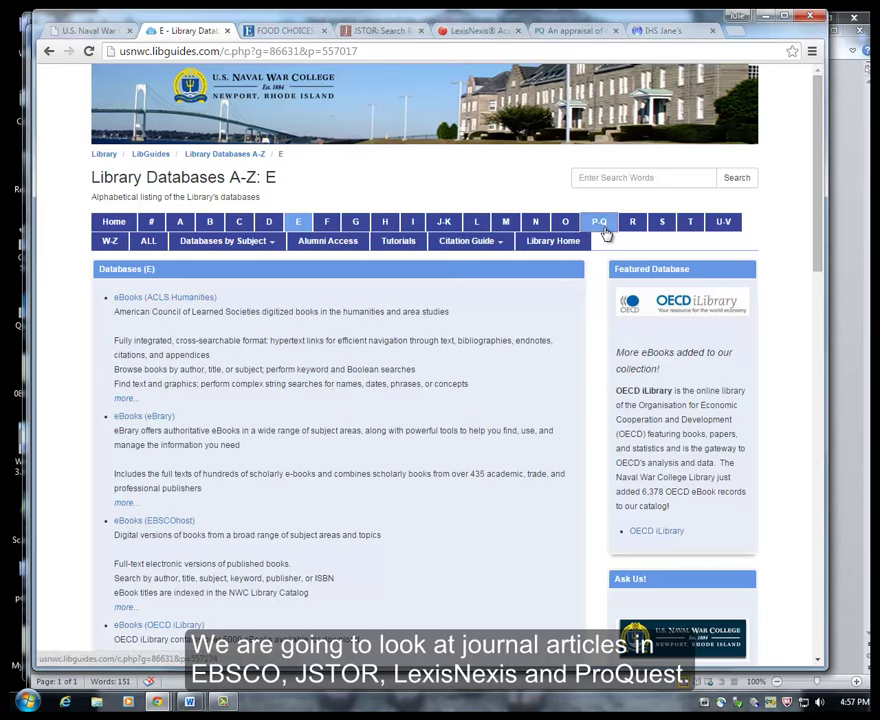
{"action": "scroll", "coordinate": [350, 195], "scroll_direction": "down", "scroll_amount": 5}
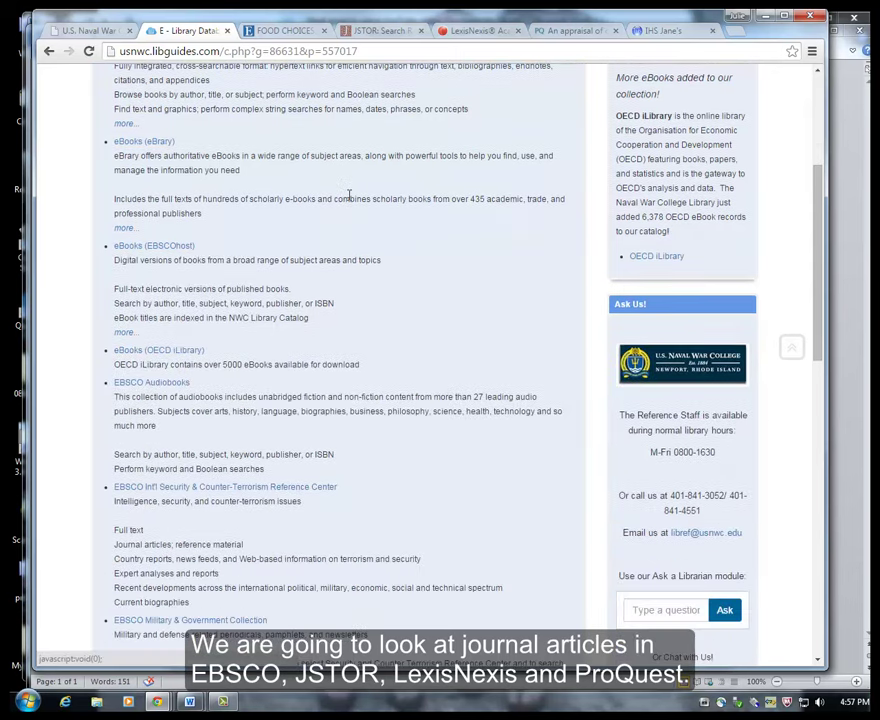
{"action": "scroll", "coordinate": [395, 267], "scroll_direction": "down", "scroll_amount": 1}
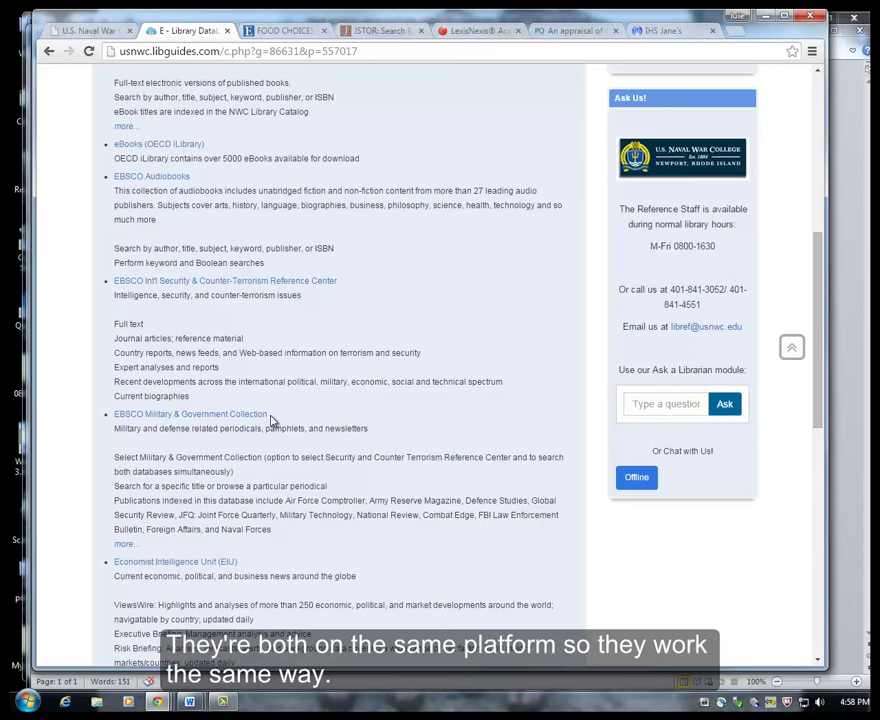
Step: Display the permalink of the EBSCOhost article "FOOD CHOICES, FOOD SECURITY, AND FOOD POLICY" and select the whole URL
{"action": "left_click", "coordinate": [273, 32]}
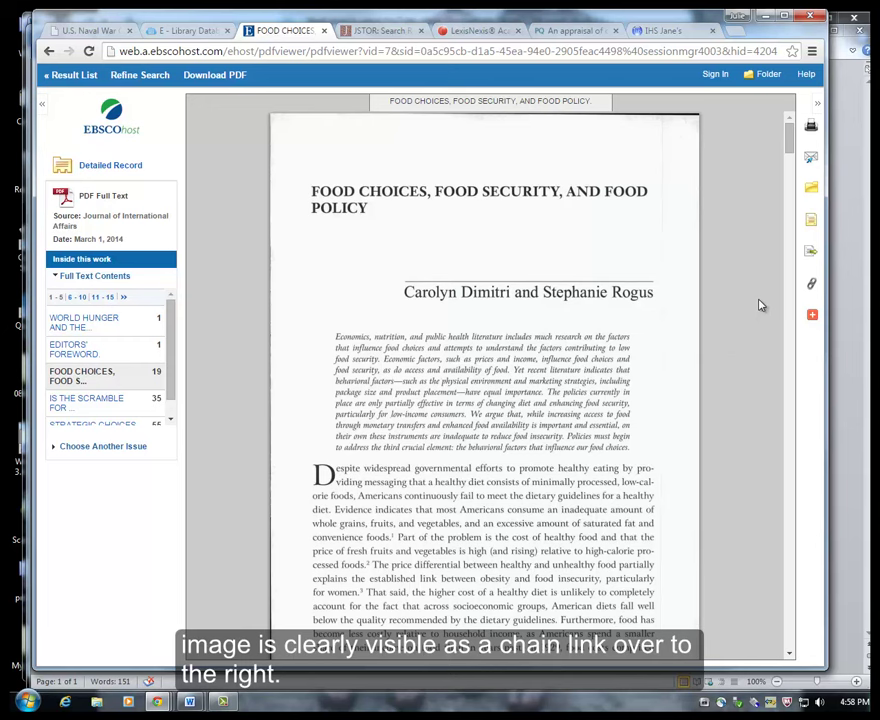
{"action": "left_click", "coordinate": [811, 286]}
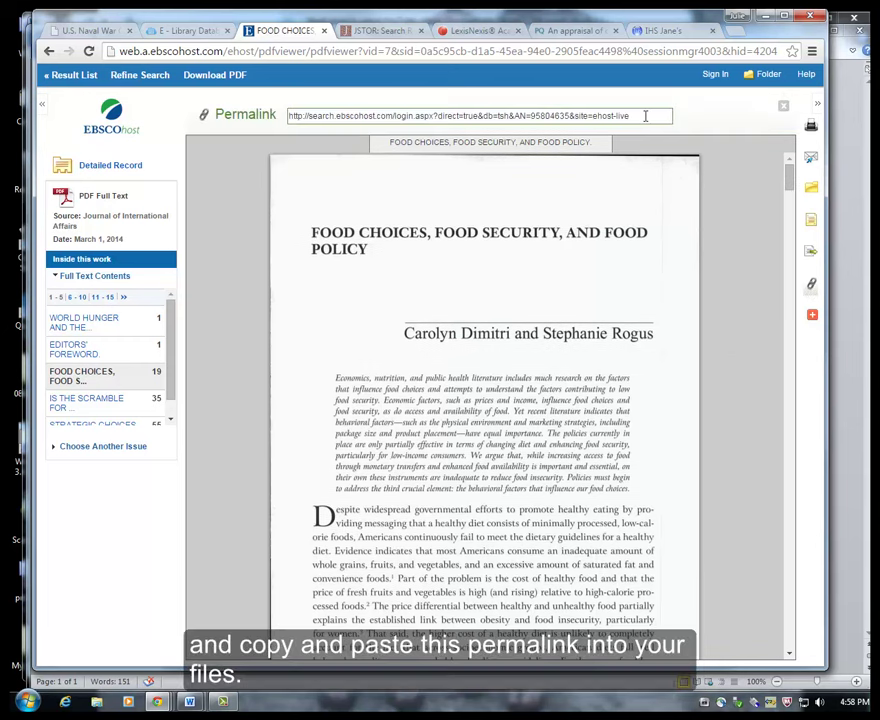
{"action": "left_click_drag", "start_coordinate": [646, 115], "coordinate": [277, 114]}
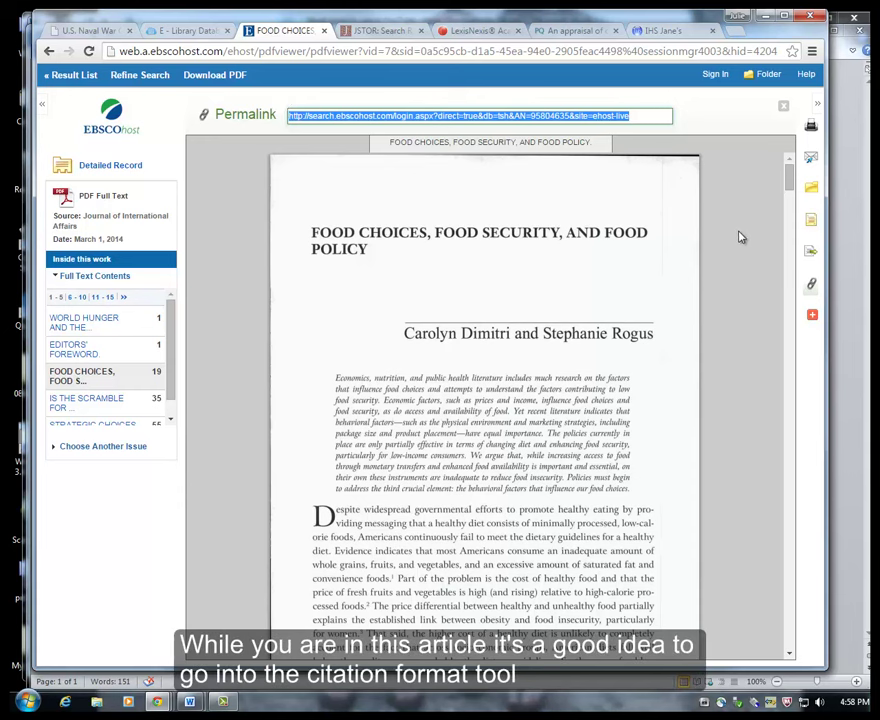
Step: Display the EBSCOhost article's citation formats and select its Chicago/Turabian: Humanities bibliography citation
{"action": "left_click", "coordinate": [810, 226]}
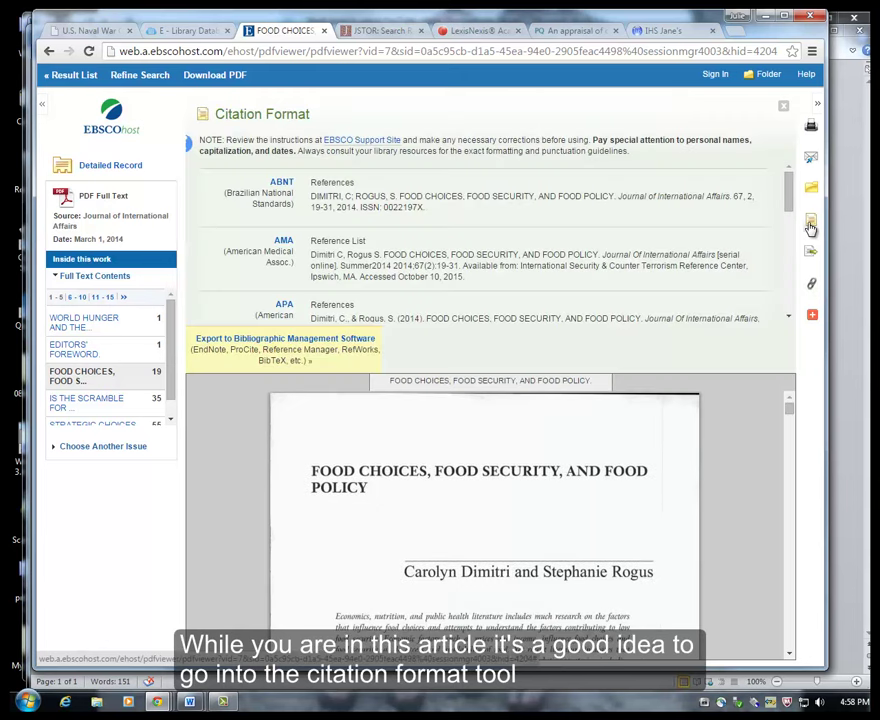
{"action": "left_click_drag", "start_coordinate": [788, 190], "coordinate": [789, 240]}
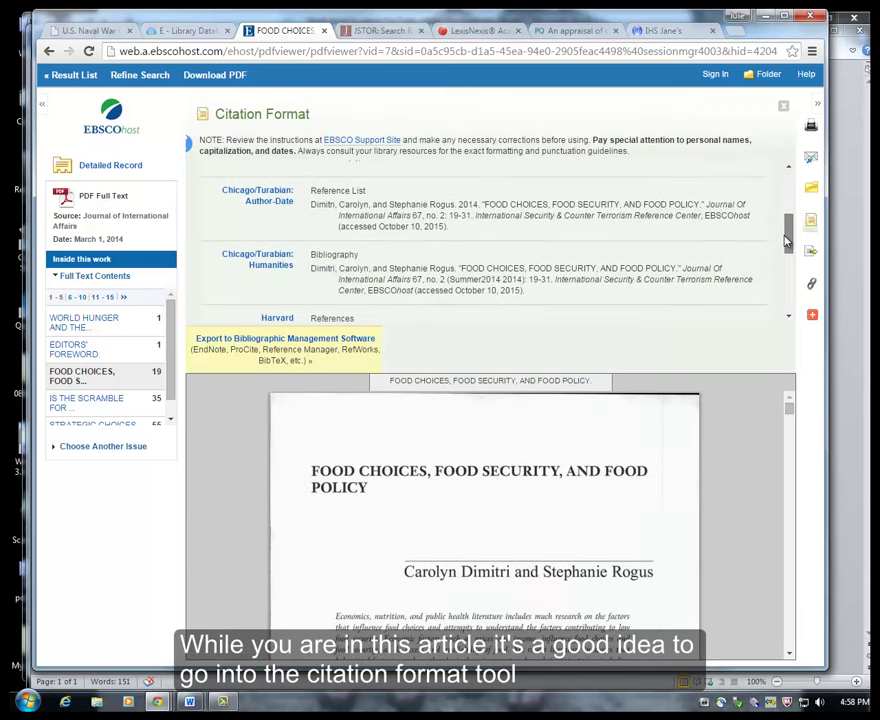
{"action": "left_click_drag", "start_coordinate": [537, 292], "coordinate": [309, 271]}
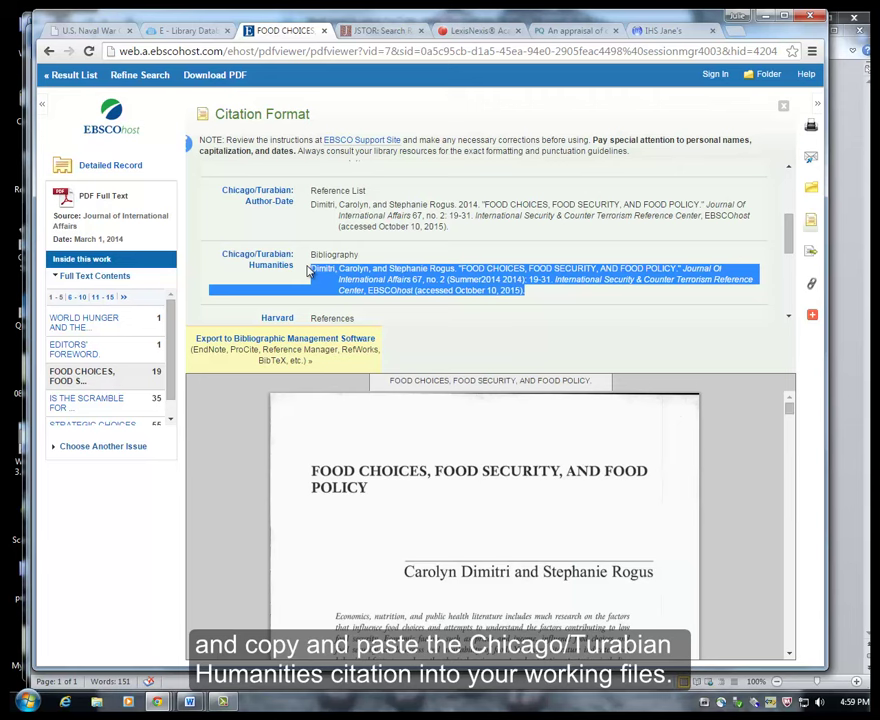
Step: Open the article "Trade Liberalization and Obstacles to Food Security" from the JSTOR search results
{"action": "left_click", "coordinate": [365, 32]}
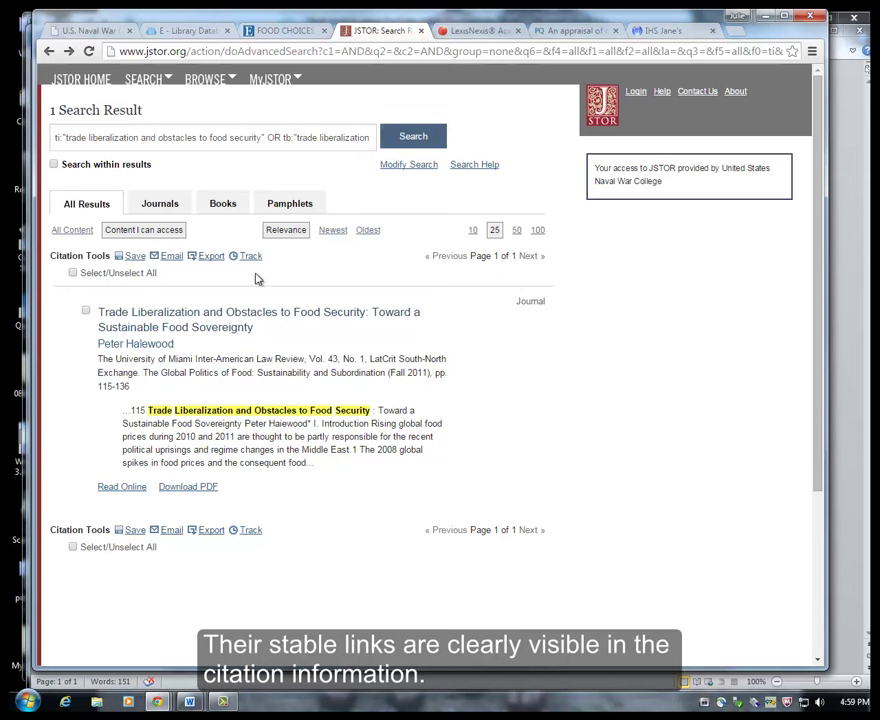
{"action": "left_click", "coordinate": [229, 316]}
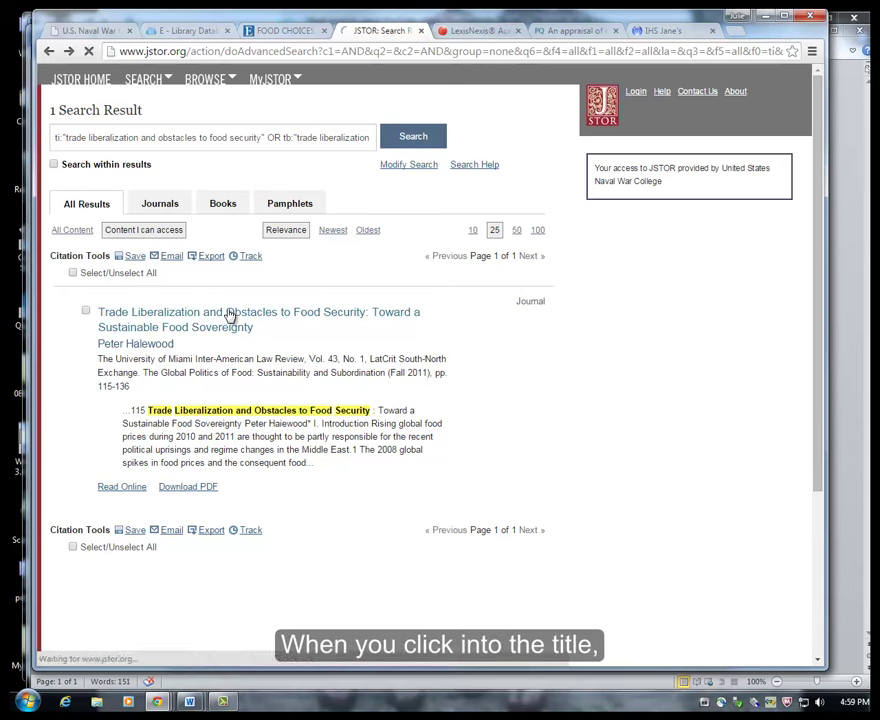
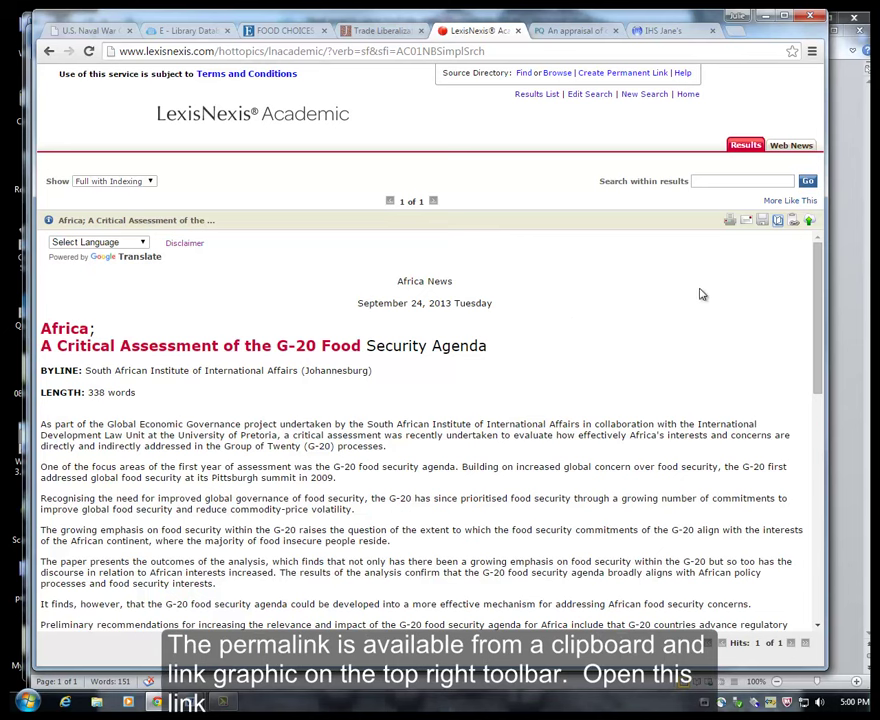
Step: Display the LexisNexis article's permalink and the copy options of its embedded link, and return to the article
{"action": "left_click", "coordinate": [794, 221]}
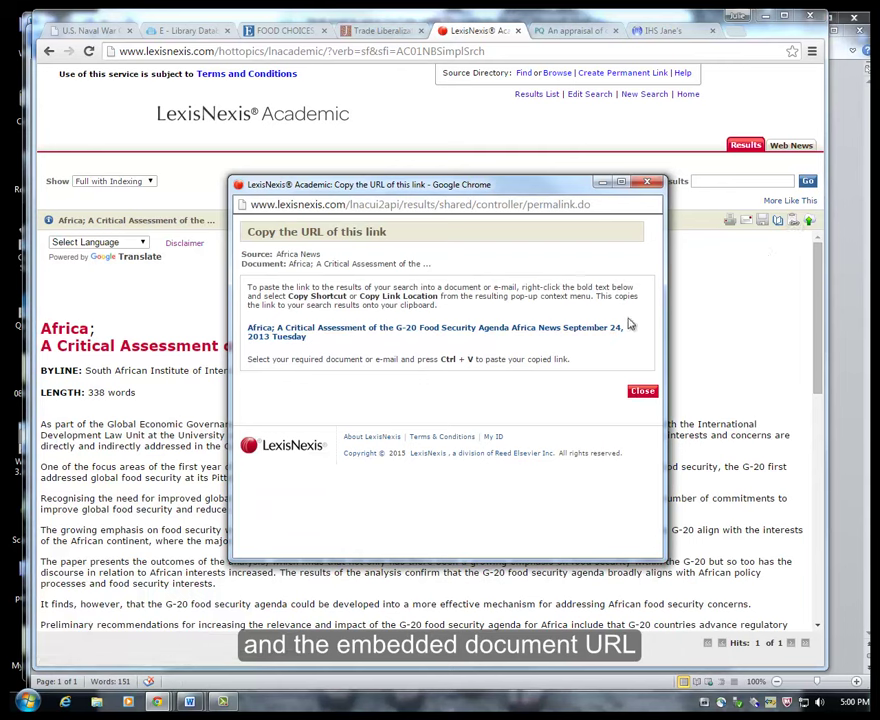
{"action": "right_click", "coordinate": [561, 333]}
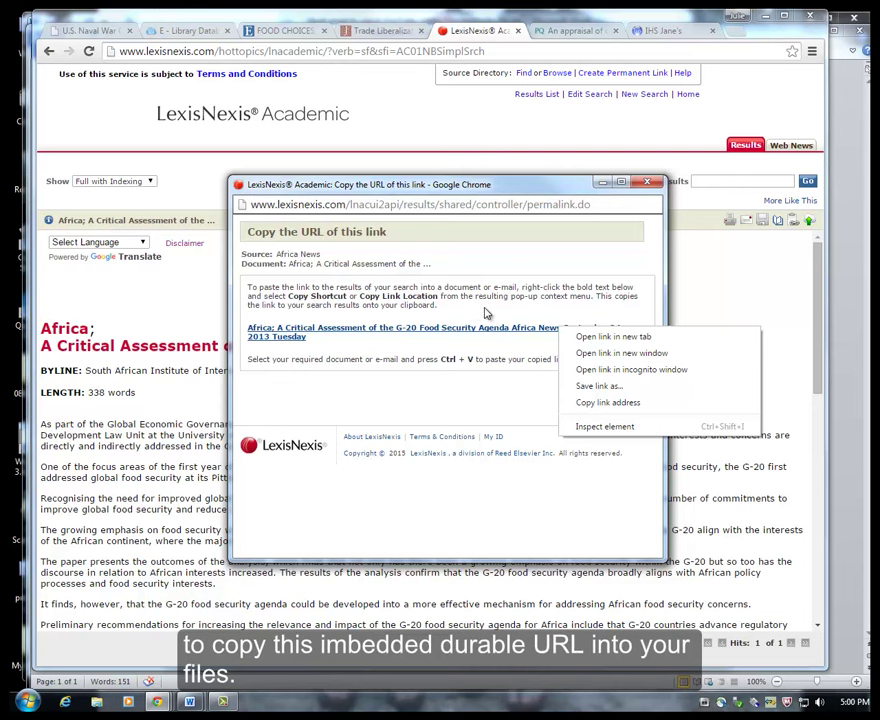
{"action": "left_click", "coordinate": [726, 291]}
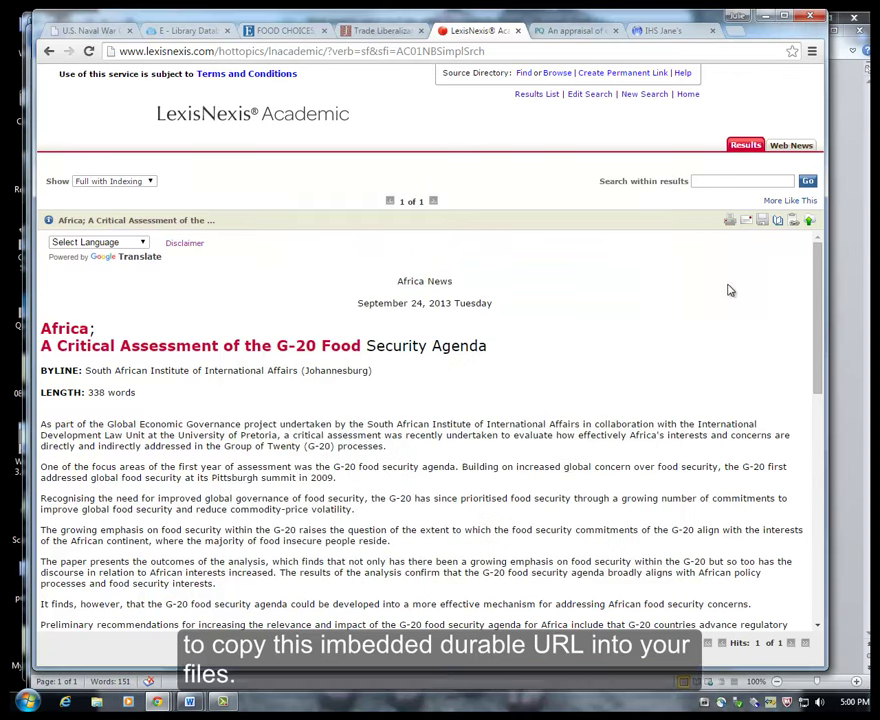
Step: Export the LexisNexis article's reference using Display Bibliographic Information in a new window, and select the generated citation
{"action": "left_click", "coordinate": [779, 224]}
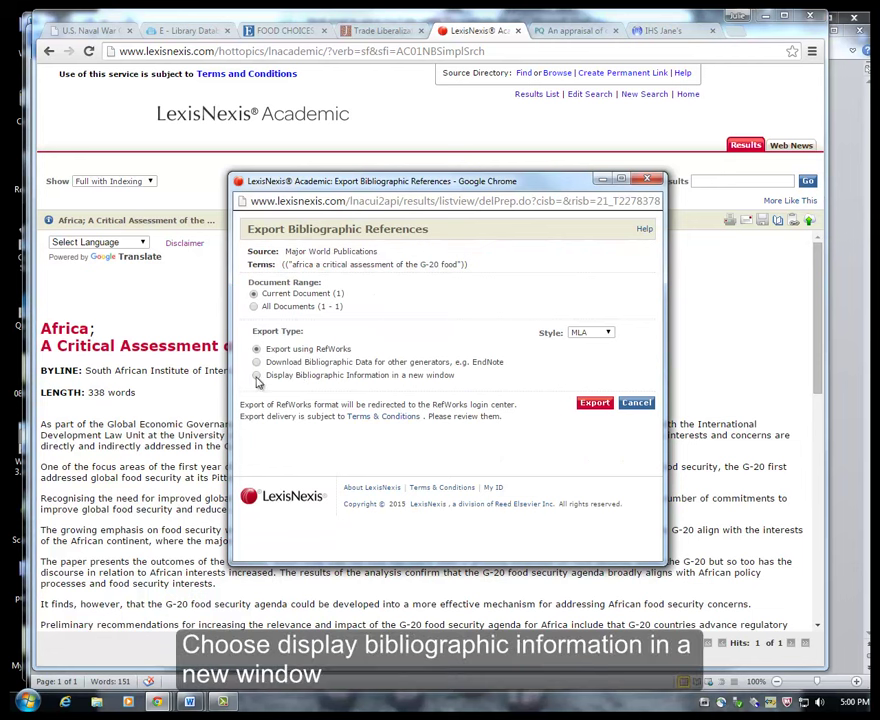
{"action": "left_click", "coordinate": [256, 376]}
{"action": "left_click", "coordinate": [592, 405]}
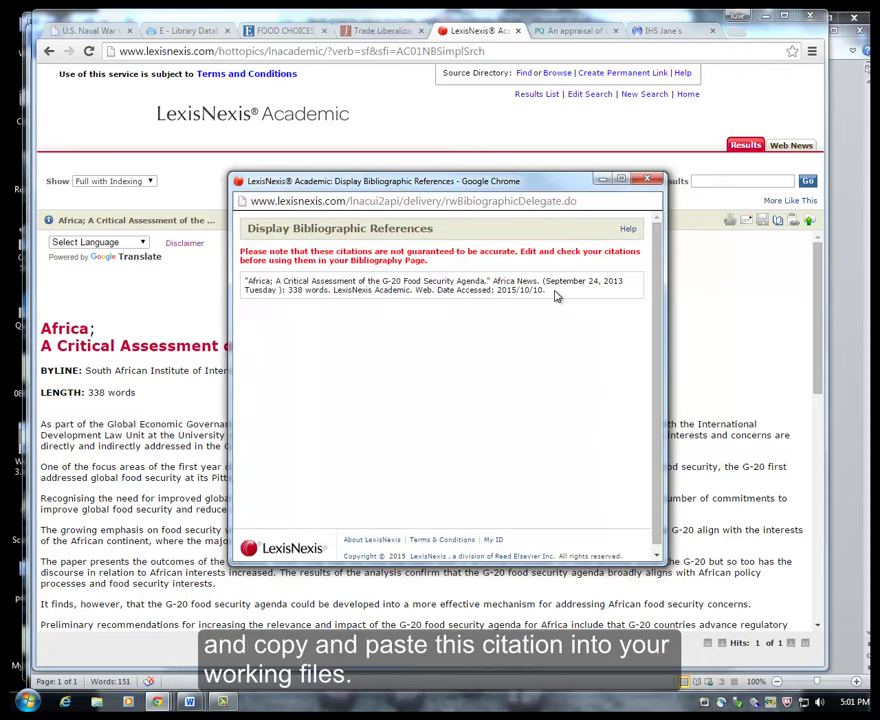
{"action": "left_click_drag", "start_coordinate": [556, 292], "coordinate": [242, 281]}
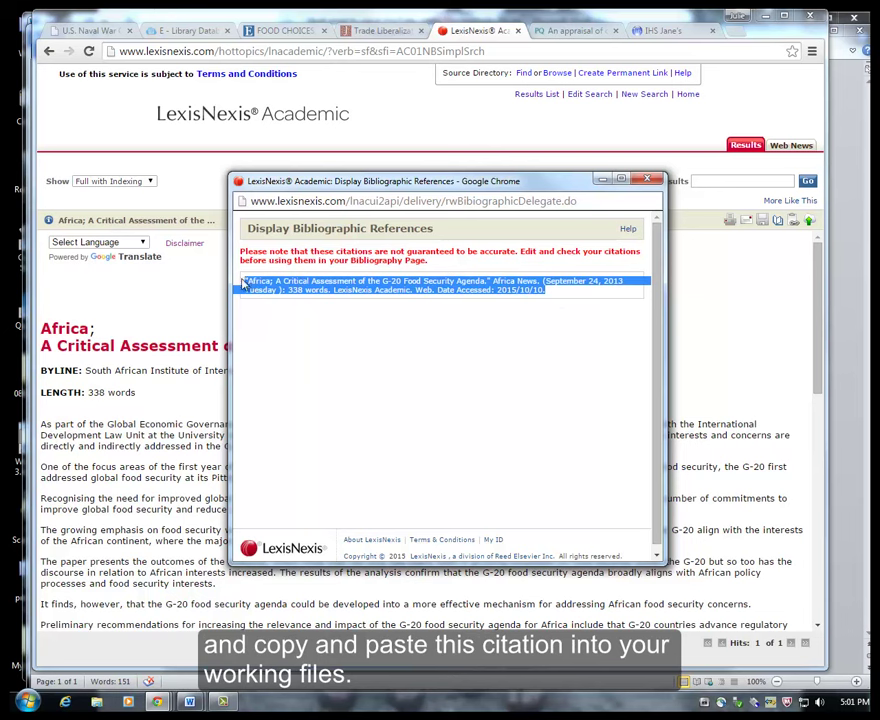
Step: Open the Abstract/Details view of the ProQuest article on climate change and agriculture in Nigeria and select its Document URL
{"action": "left_click", "coordinate": [550, 33]}
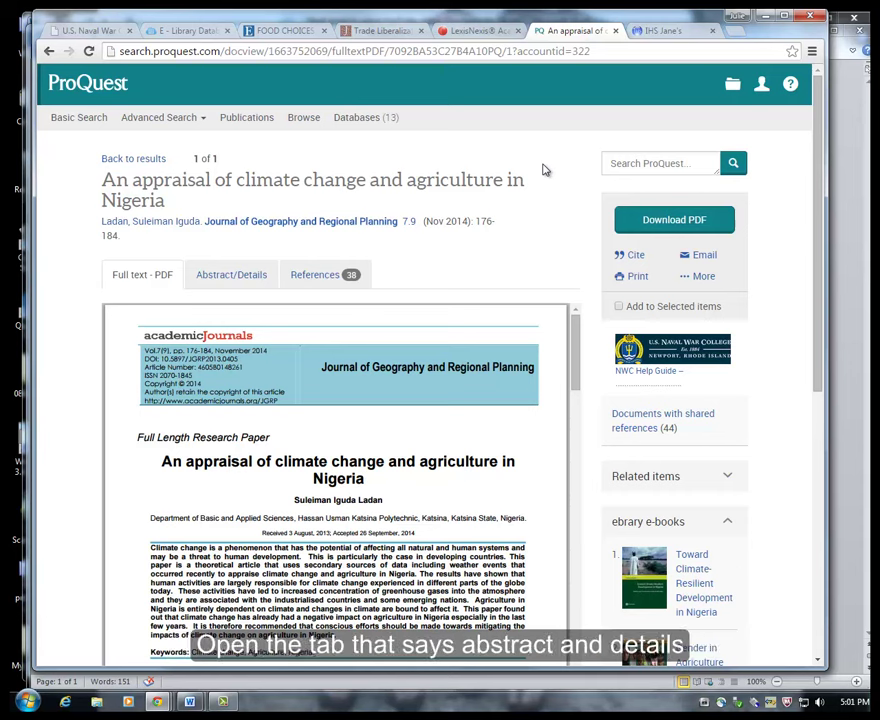
{"action": "left_click", "coordinate": [232, 284]}
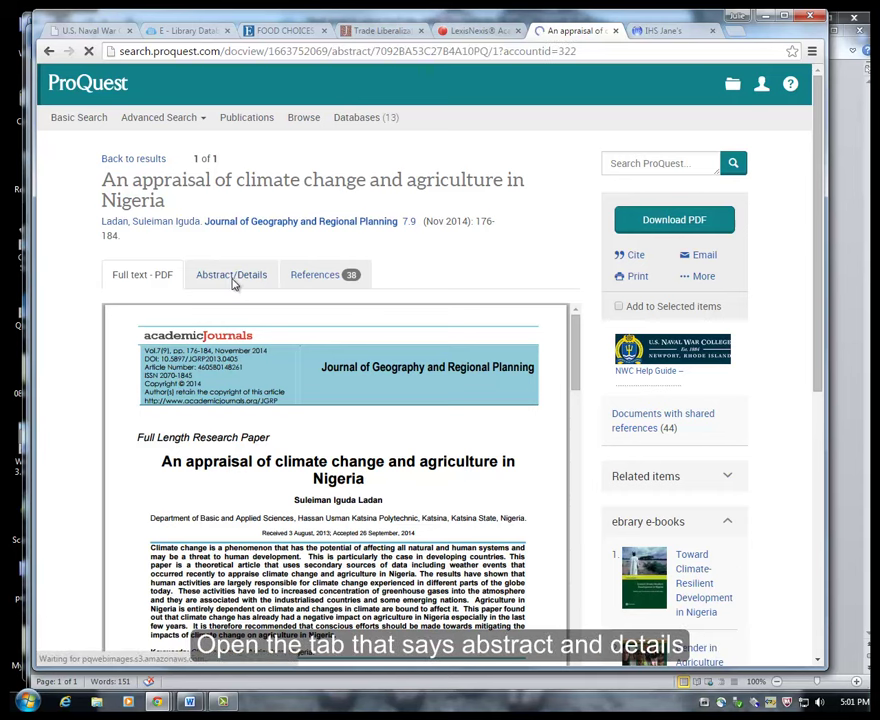
{"action": "scroll", "coordinate": [364, 322], "scroll_direction": "down", "scroll_amount": 15}
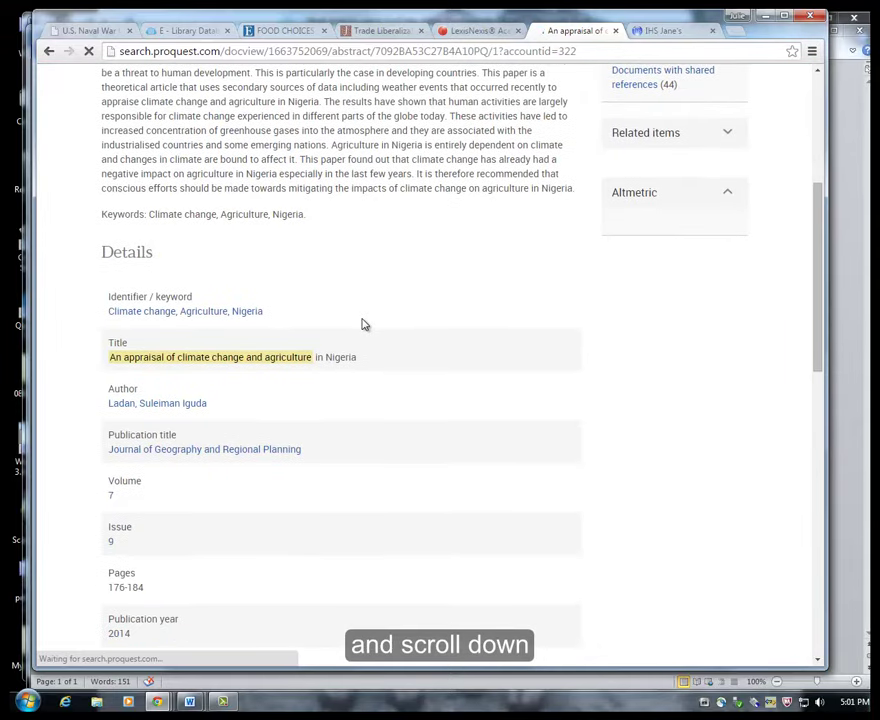
{"action": "scroll", "coordinate": [366, 332], "scroll_direction": "down", "scroll_amount": 3}
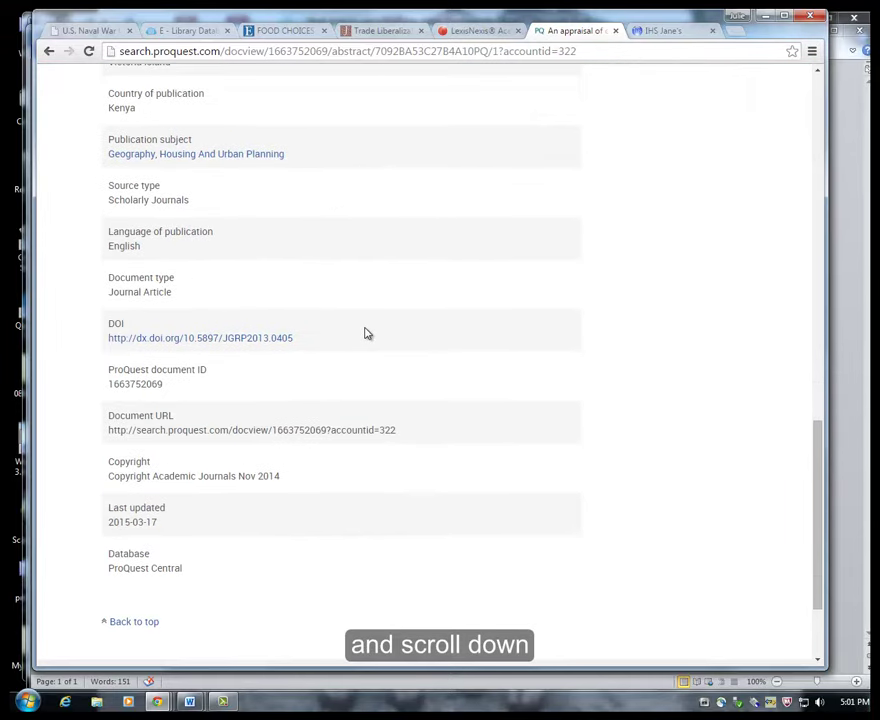
{"action": "left_click_drag", "start_coordinate": [407, 438], "coordinate": [255, 436]}
{"action": "left_click", "coordinate": [417, 436]}
{"action": "triple_click", "coordinate": [417, 436]}
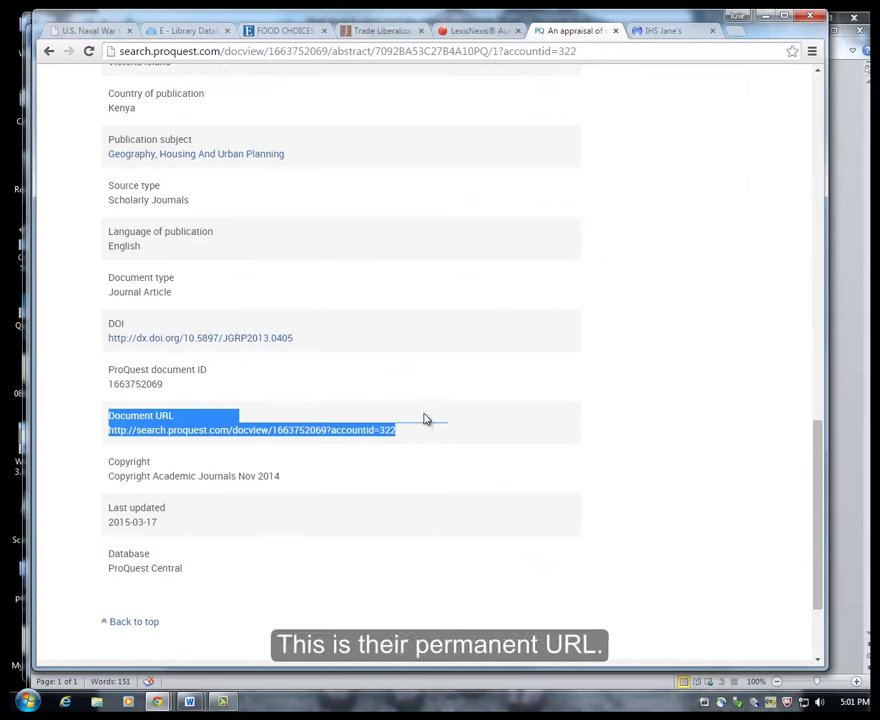
Step: Generate the ProQuest article's citation in Chicago 15th Edition (Notes & Bibliography) style and select the full bibliography entry
{"action": "scroll", "coordinate": [475, 407], "scroll_direction": "up", "scroll_amount": 8}
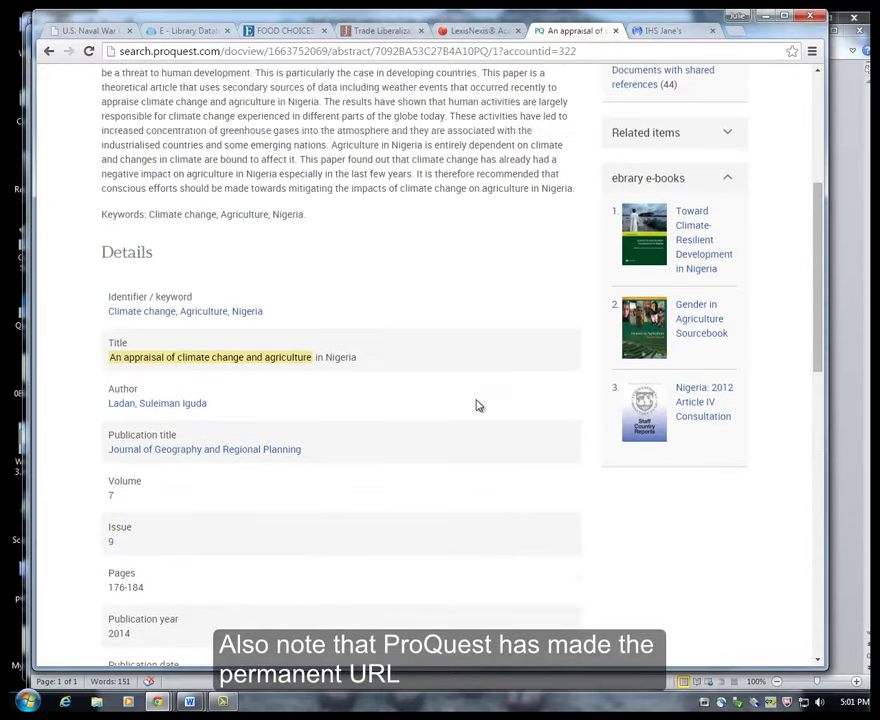
{"action": "scroll", "coordinate": [477, 405], "scroll_direction": "up", "scroll_amount": 3}
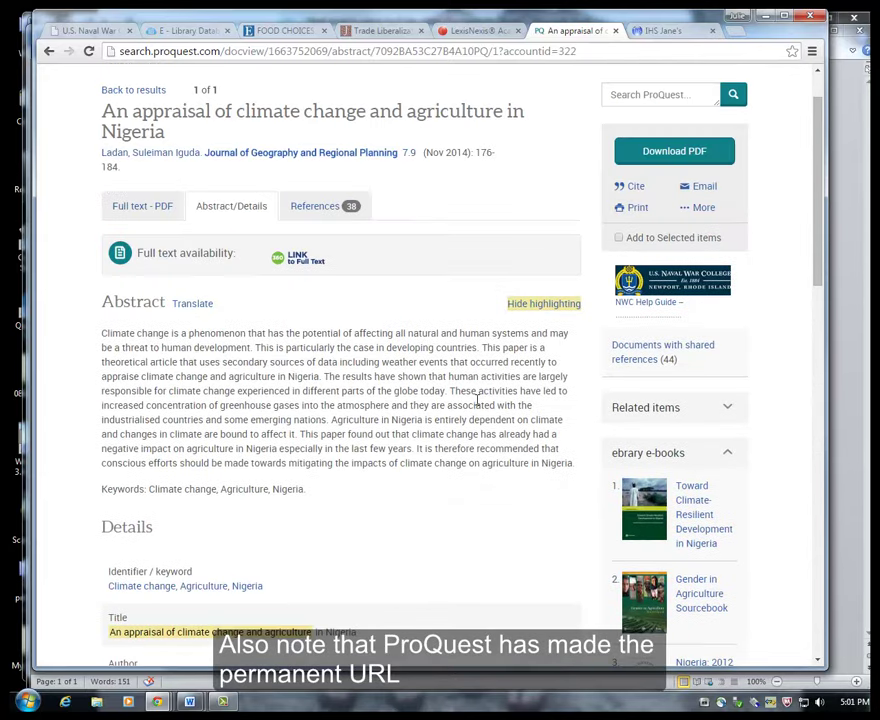
{"action": "left_click", "coordinate": [636, 190]}
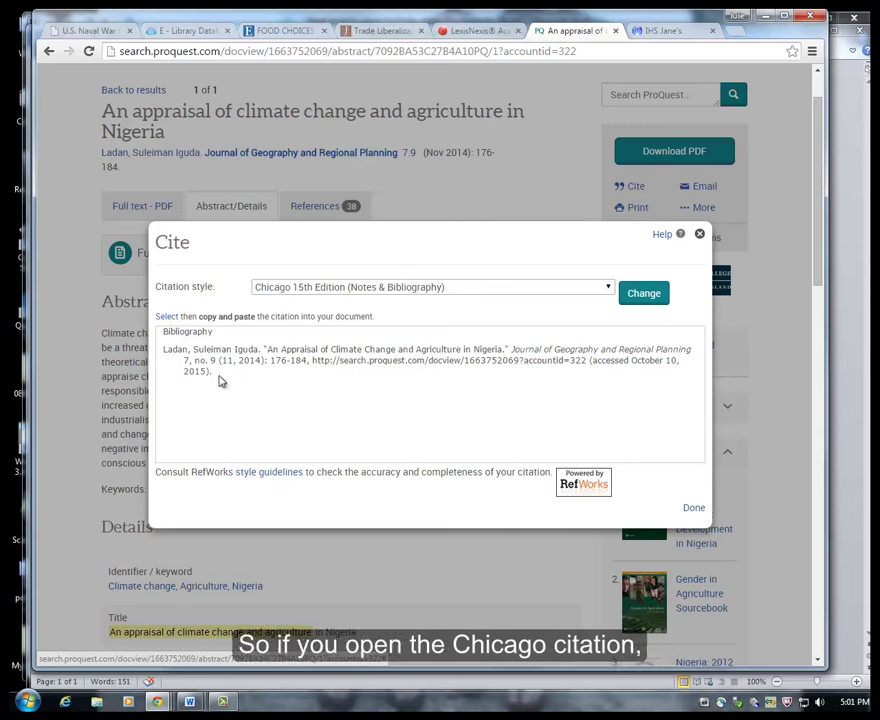
{"action": "left_click_drag", "start_coordinate": [214, 372], "coordinate": [158, 350]}
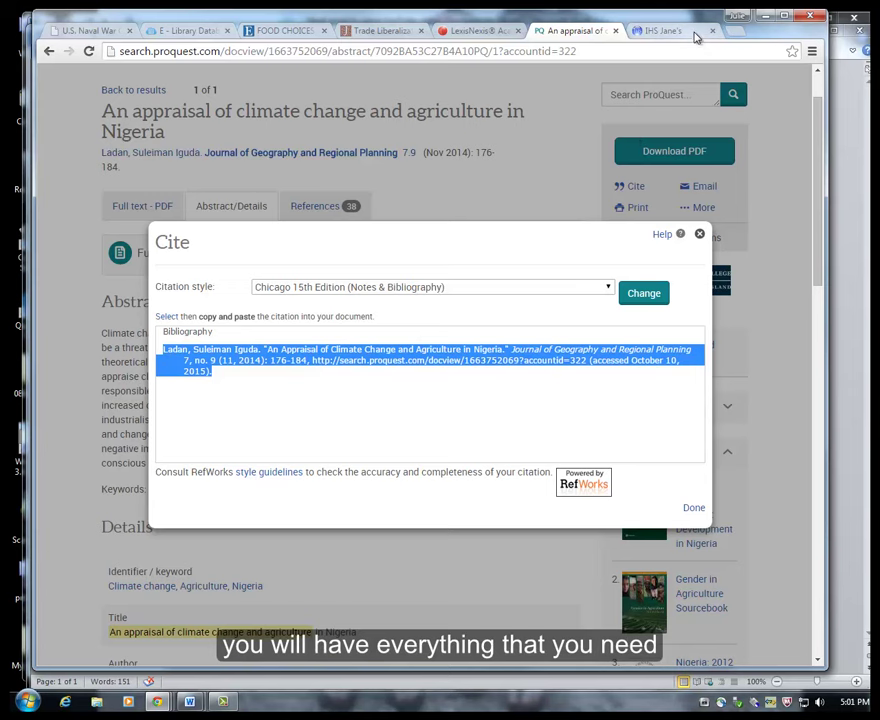
Step: View the IHS Jane's United Kingdom economy page, and bring up the library reference contact document in Word
{"action": "left_click", "coordinate": [697, 33]}
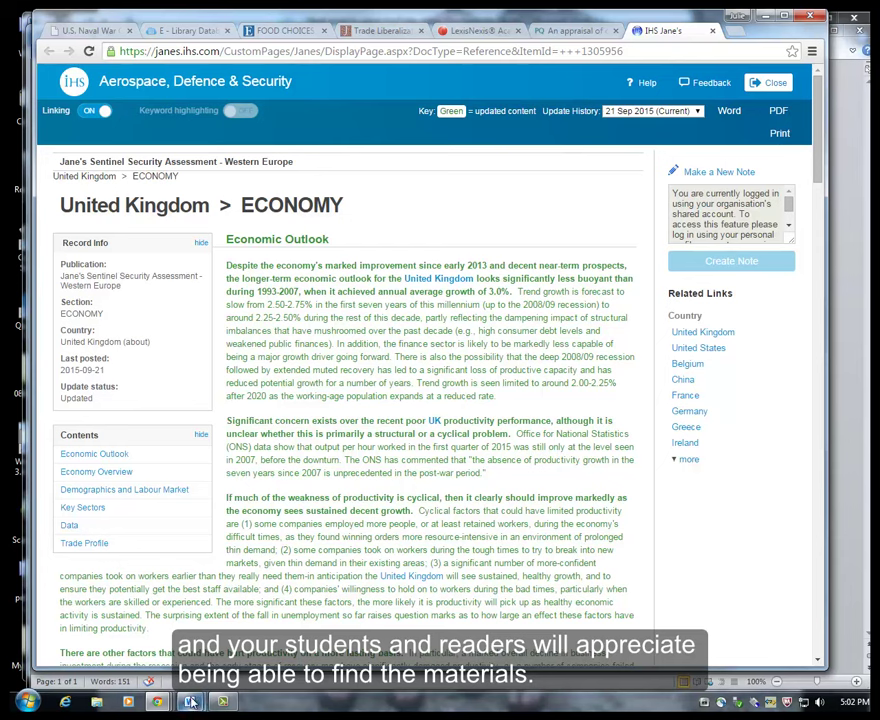
{"action": "mouse_move", "coordinate": [189, 701]}
{"action": "left_click", "coordinate": [265, 615]}
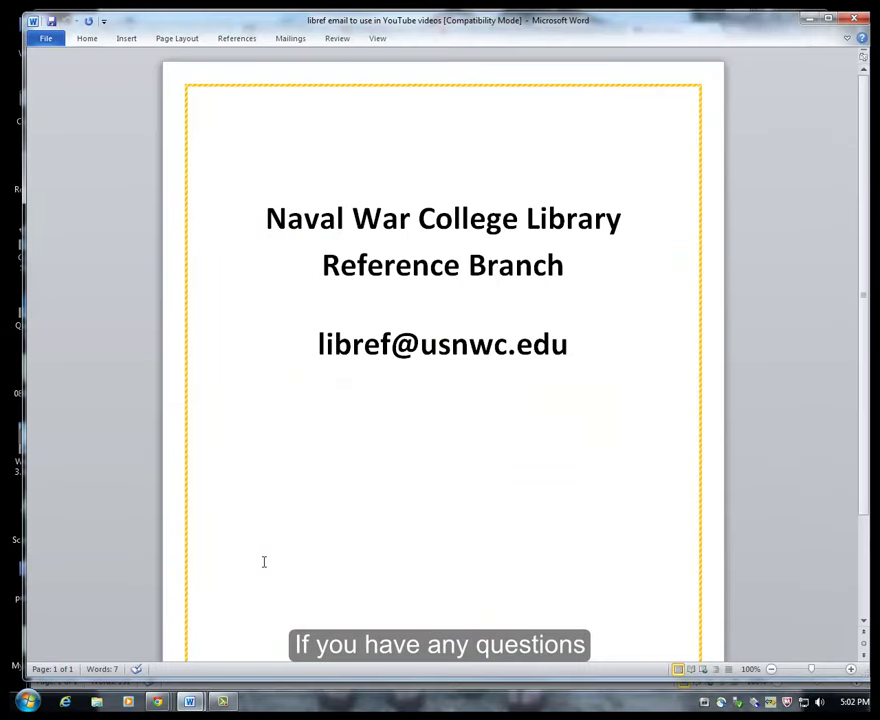